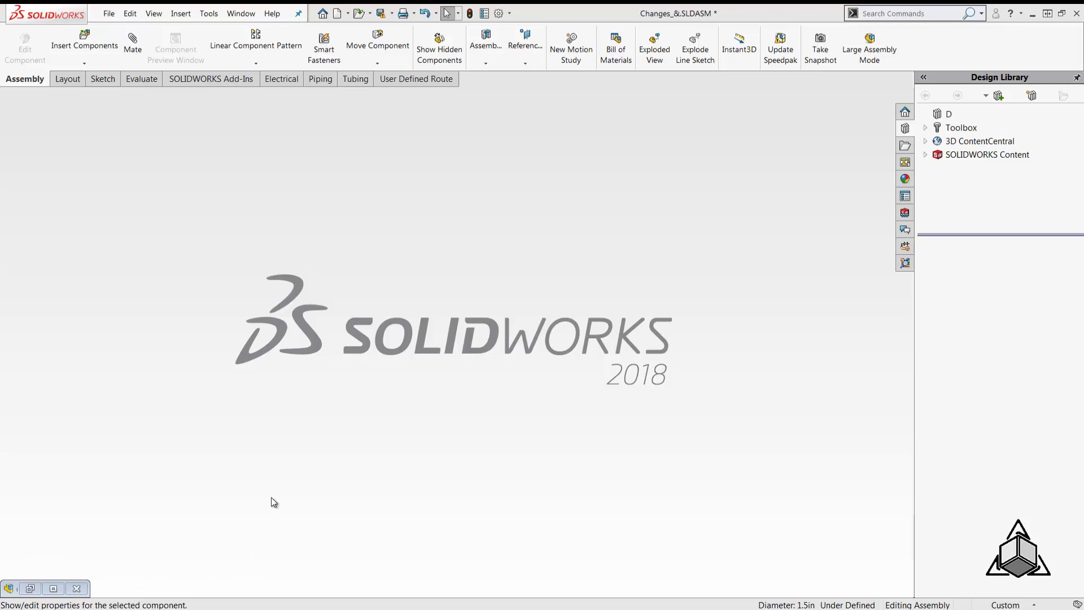
# Step: Show, then dismiss, the Move Component options over the Changes_& assembly
pyautogui.click(373, 65)
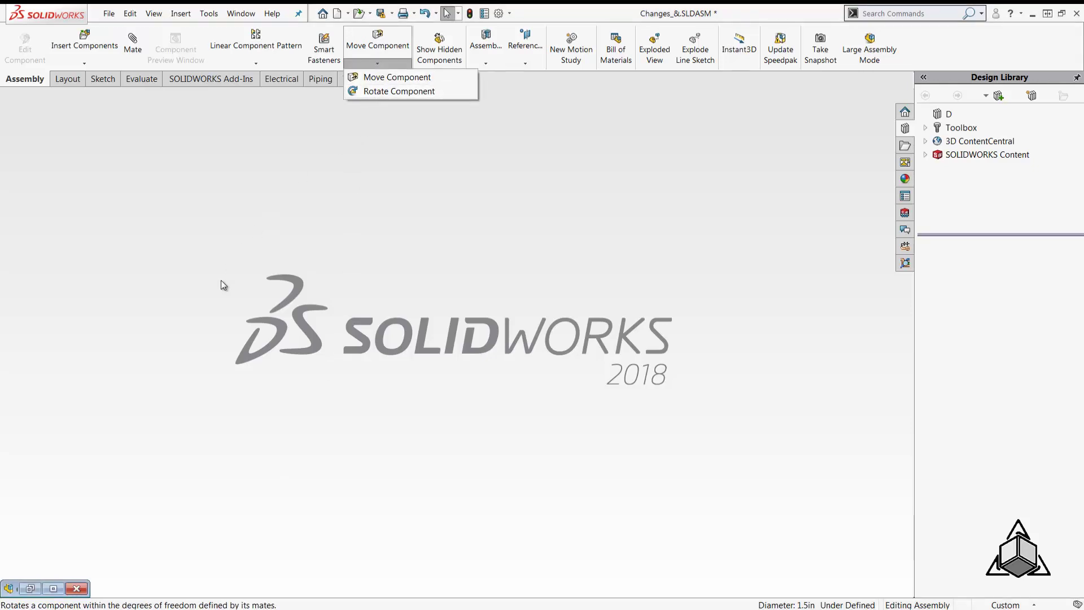
pyautogui.click(205, 415)
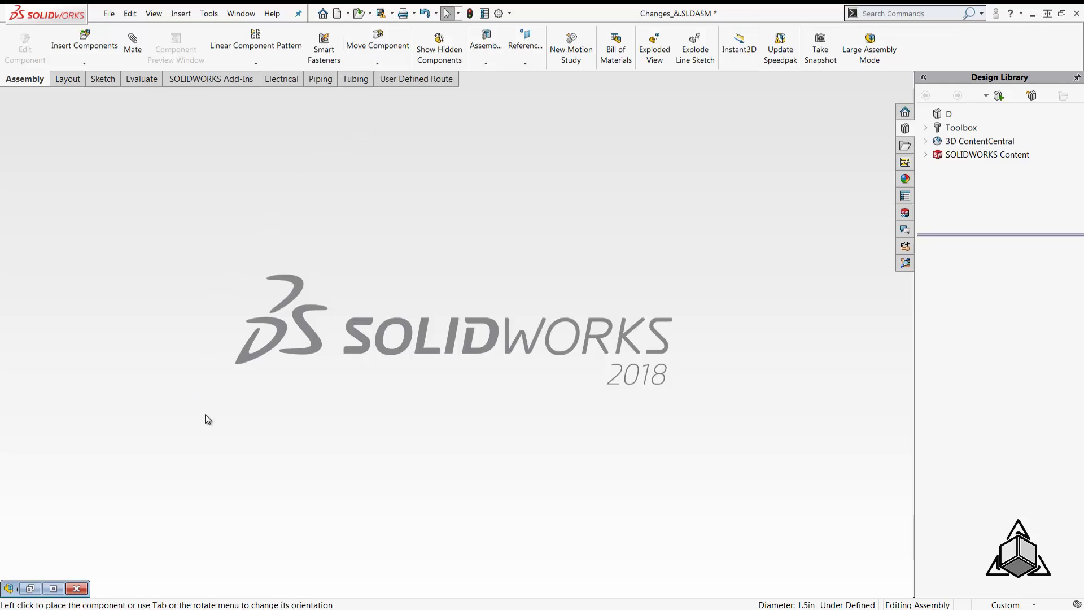
# Step: Restore the assembly window, orbit the bracket view slightly, and launch Insert Components
pyautogui.click(53, 589)
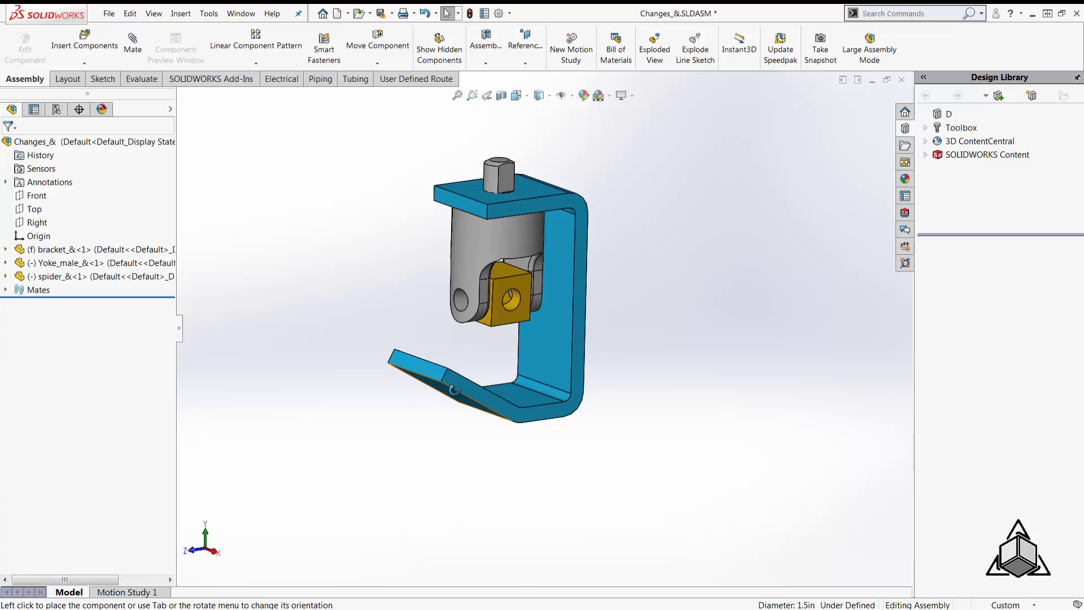
pyautogui.moveTo(457, 399)
pyautogui.mouseDown(button='middle')
pyautogui.moveTo(542, 409)
pyautogui.moveTo(564, 426)
pyautogui.moveTo(449, 406)
pyautogui.mouseUp(button='middle')
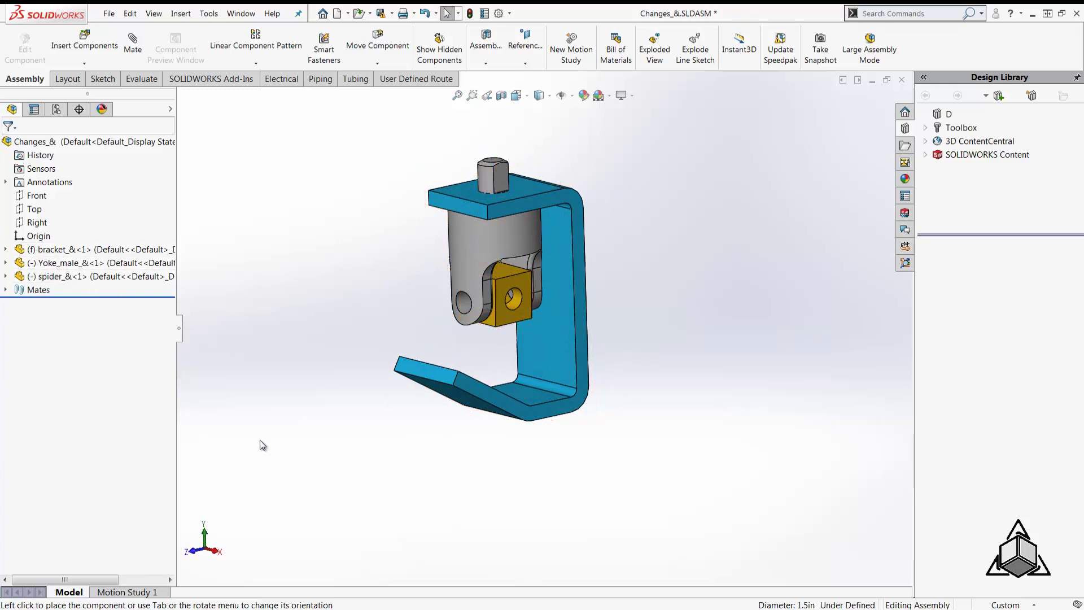
pyautogui.moveTo(691, 456)
pyautogui.mouseDown(button='middle')
pyautogui.moveTo(680, 426)
pyautogui.moveTo(676, 446)
pyautogui.moveTo(695, 446)
pyautogui.mouseUp(button='middle')
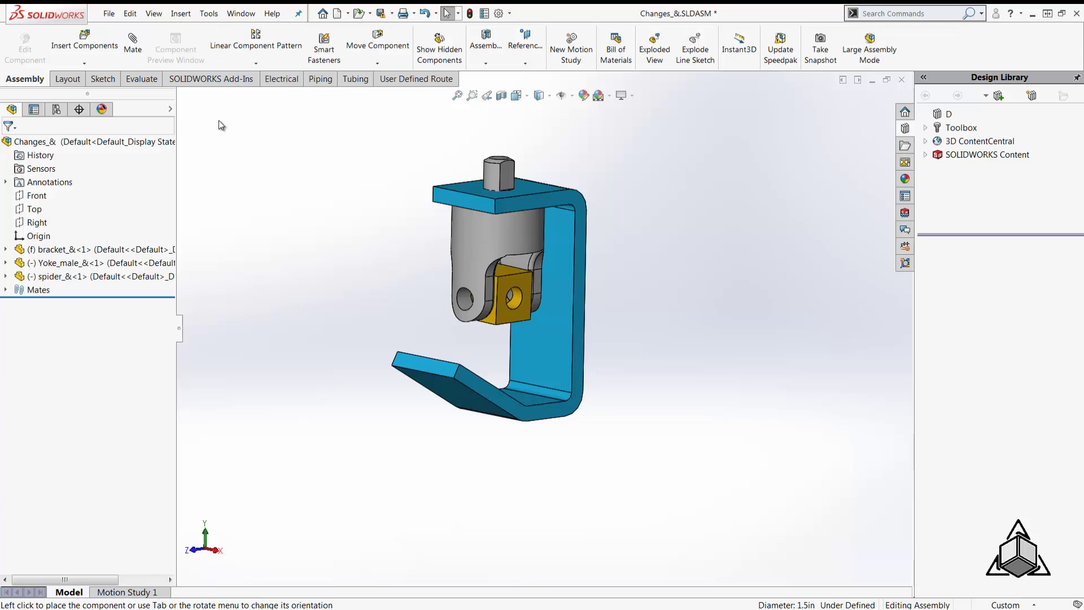
pyautogui.click(77, 45)
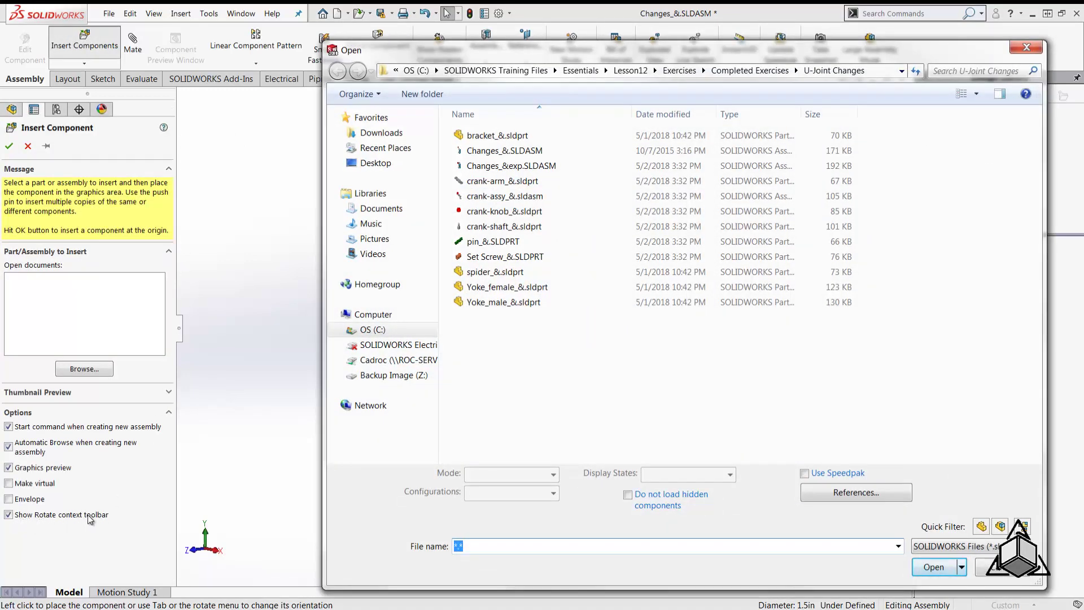
# Step: Insert Yoke_female_&.sldprt left of the bracket and turn it so its prongs point up
pyautogui.doubleClick(536, 288)
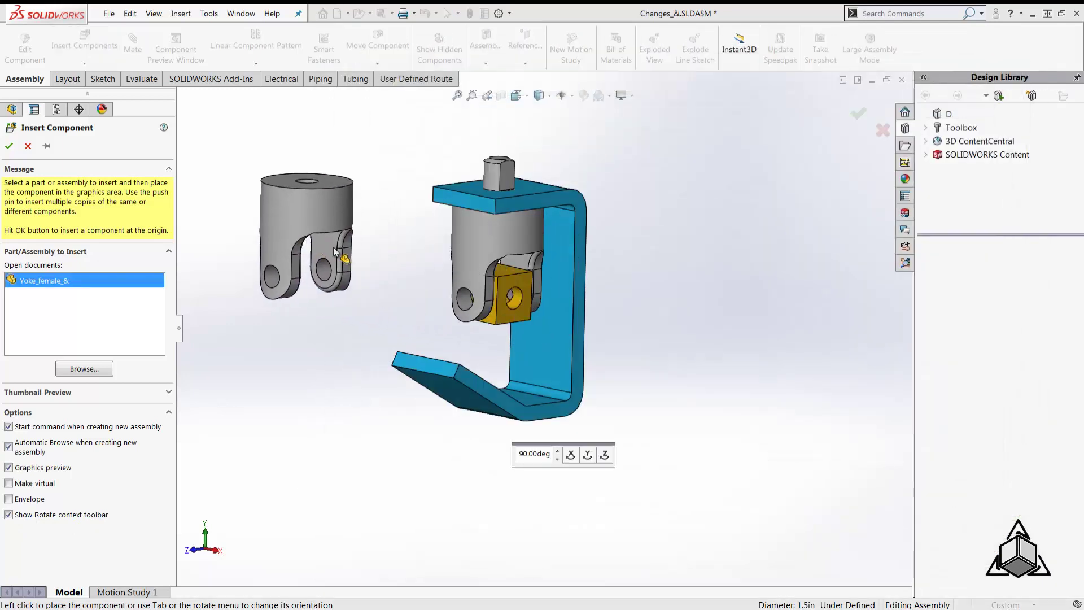
pyautogui.click(285, 255)
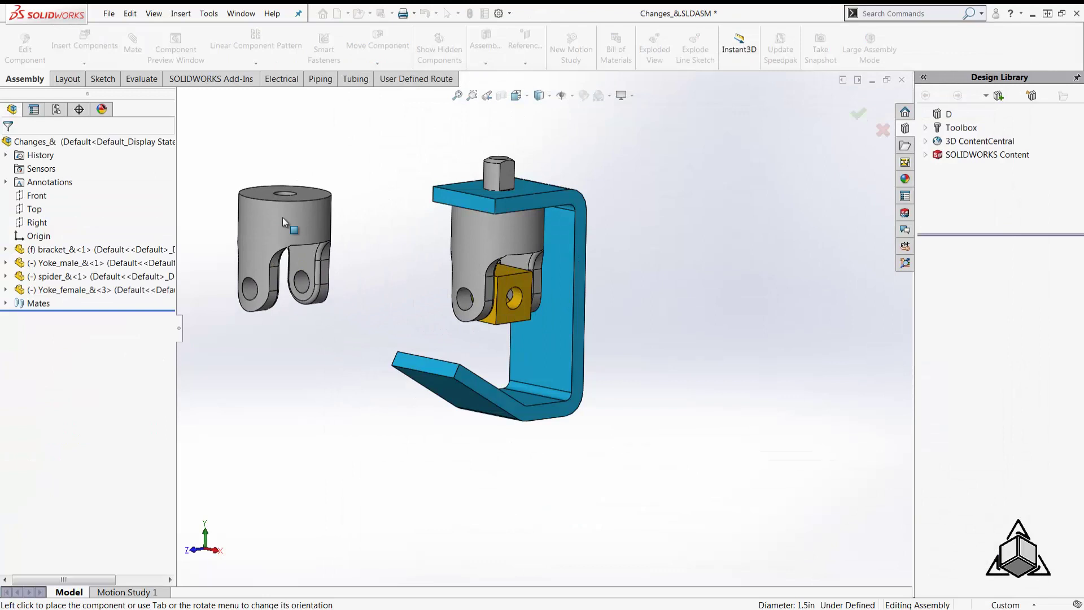
pyautogui.moveTo(282, 248)
pyautogui.mouseDown(button='right')
pyautogui.moveTo(245, 245)
pyautogui.moveTo(349, 238)
pyautogui.moveTo(301, 332)
pyautogui.moveTo(309, 582)
pyautogui.moveTo(285, 602)
pyautogui.moveTo(226, 602)
pyautogui.moveTo(234, 585)
pyautogui.mouseUp(button='right')
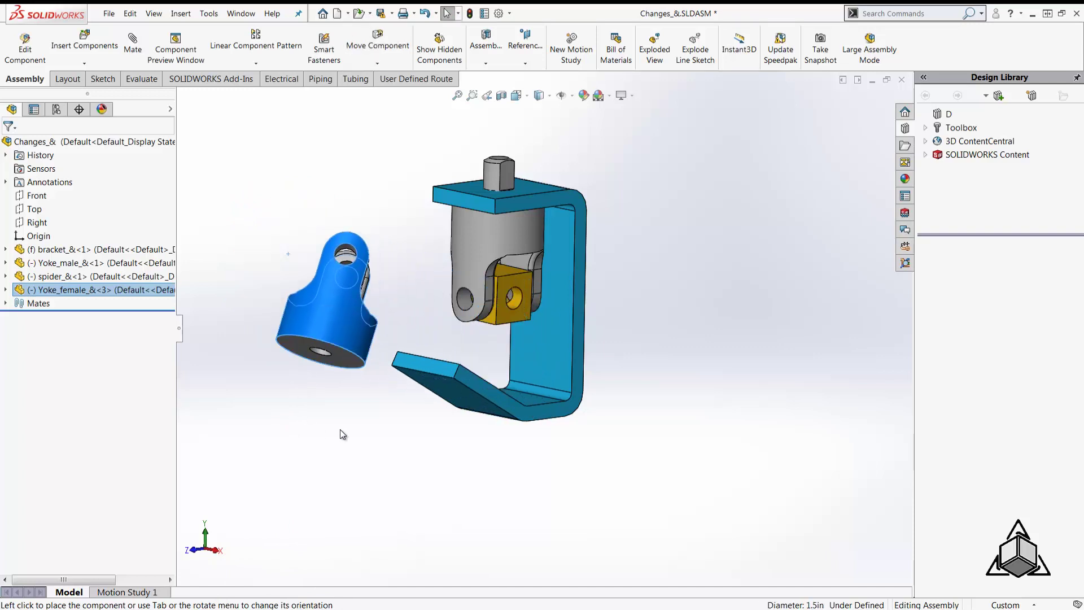
pyautogui.press('Tab')
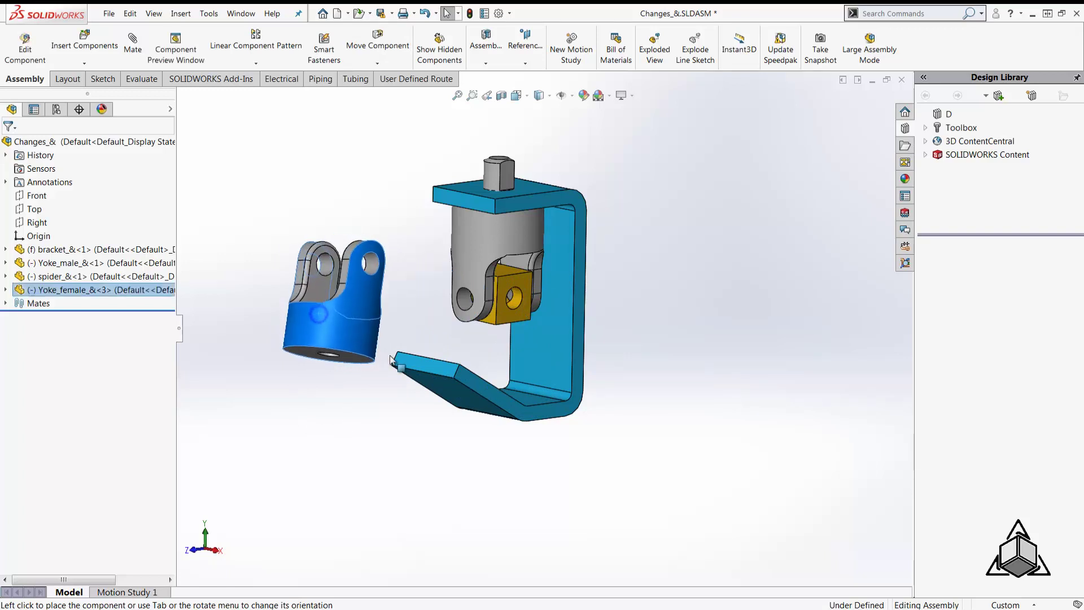
# Step: Delete the misplaced Yoke_female_&<3> copy, confirming with Yes, and reopen Insert Components
pyautogui.click(320, 405)
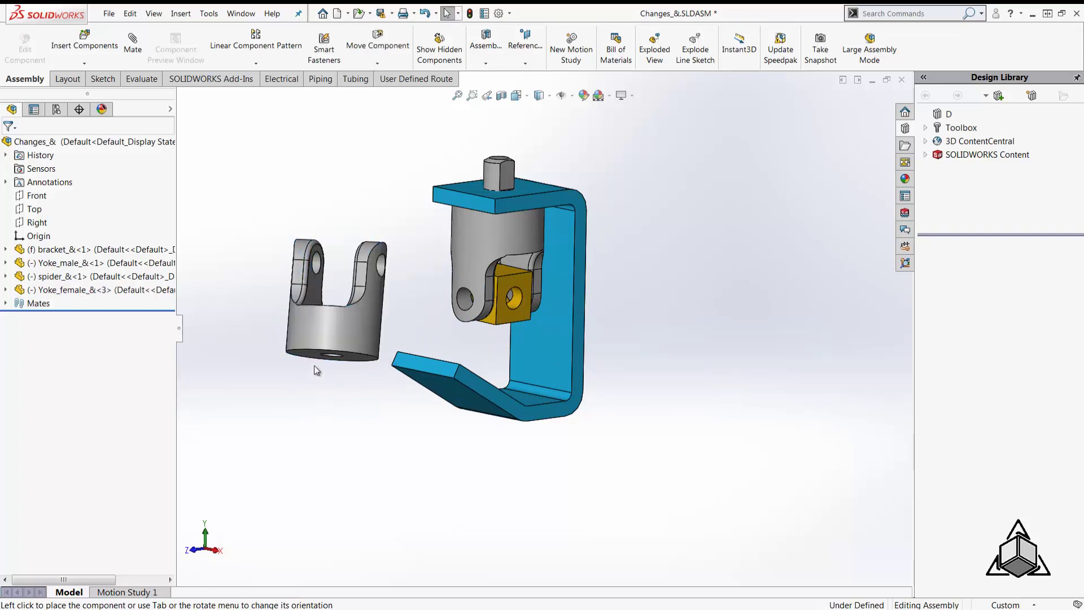
pyautogui.click(326, 331)
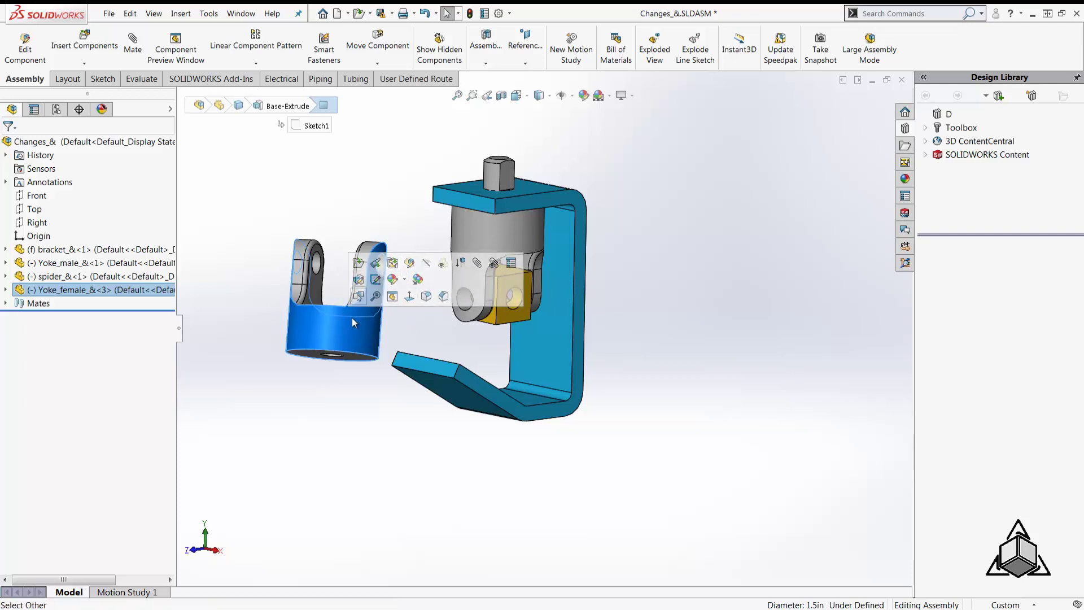
pyautogui.click(327, 437)
pyautogui.click(95, 282)
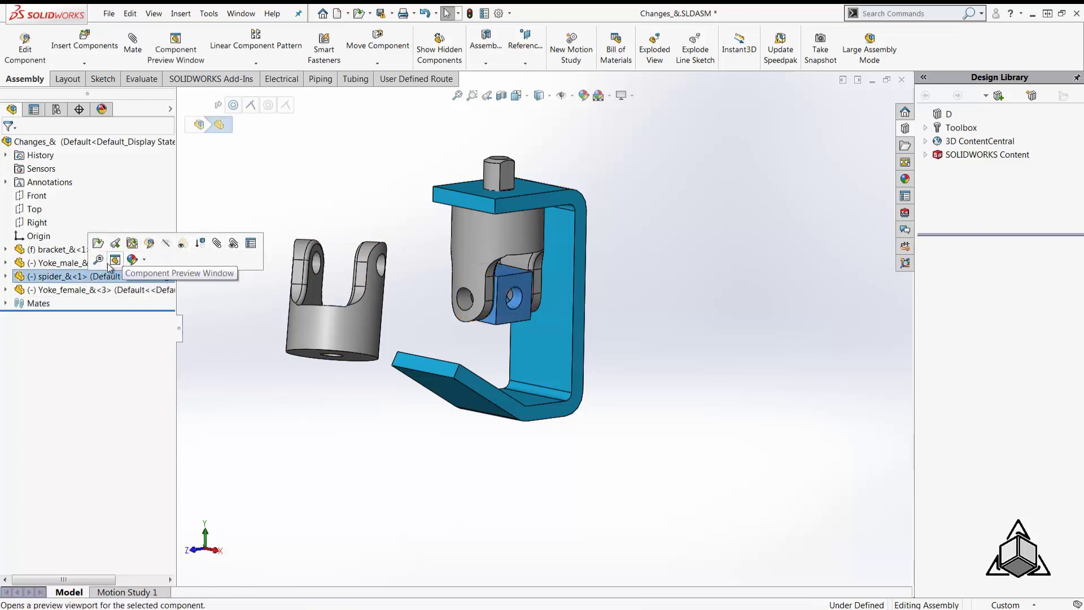
pyautogui.click(223, 350)
pyautogui.click(311, 324)
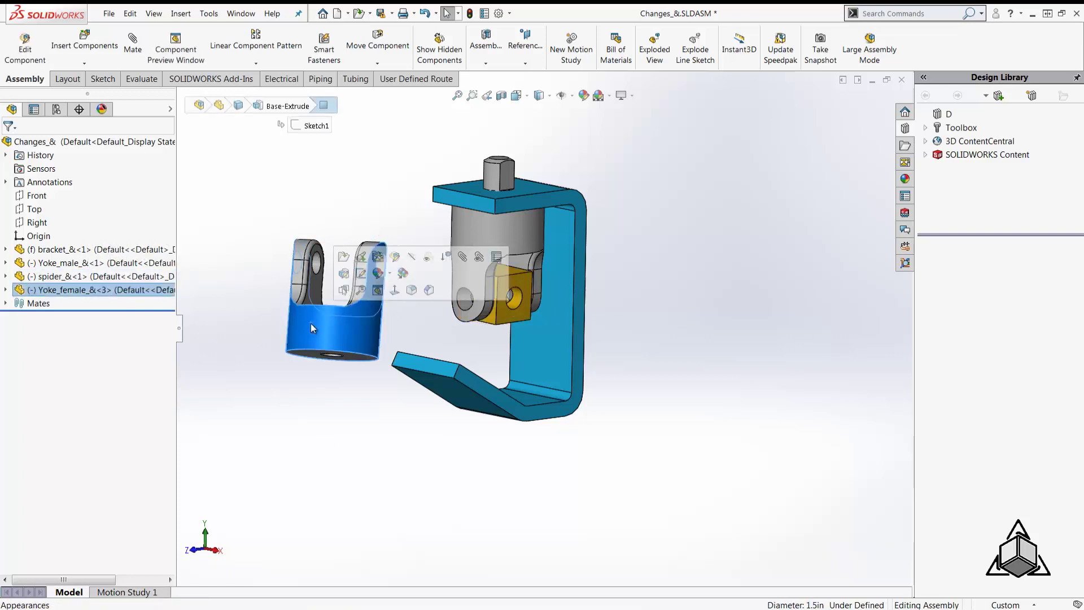
pyautogui.press('Delete')
pyautogui.click(993, 239)
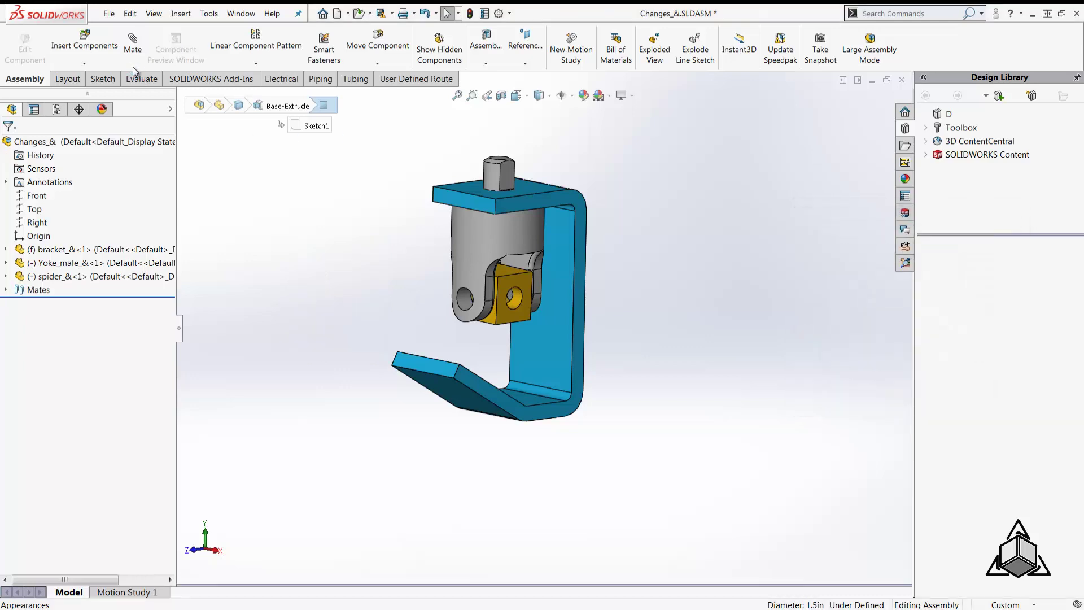
pyautogui.click(82, 43)
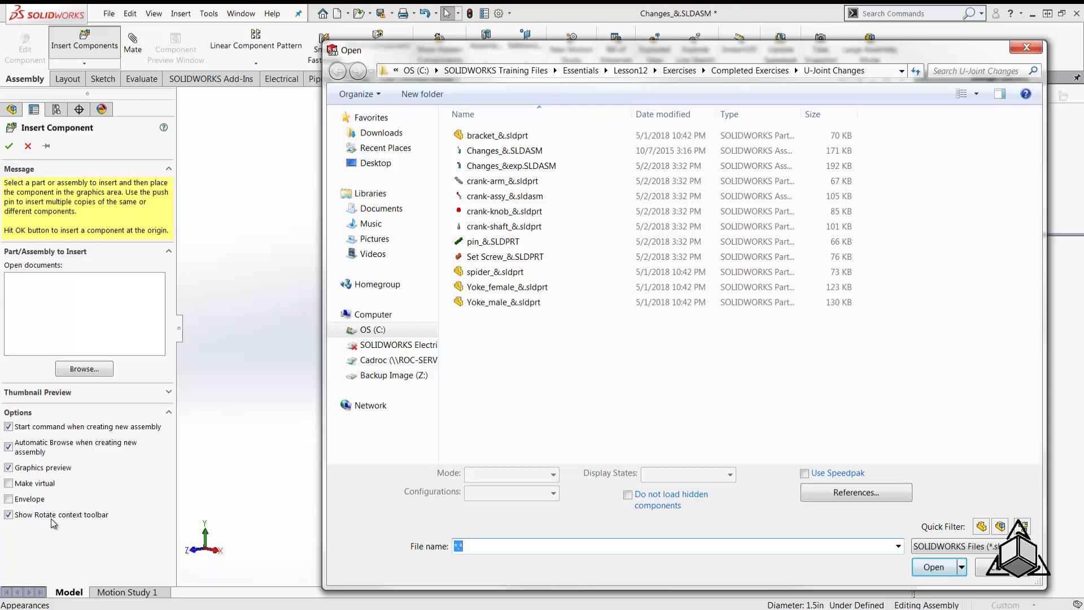
# Step: Reinsert Yoke_female_&.sldprt and rotate its preview in 90° steps about Z, Y and X
pyautogui.doubleClick(478, 287)
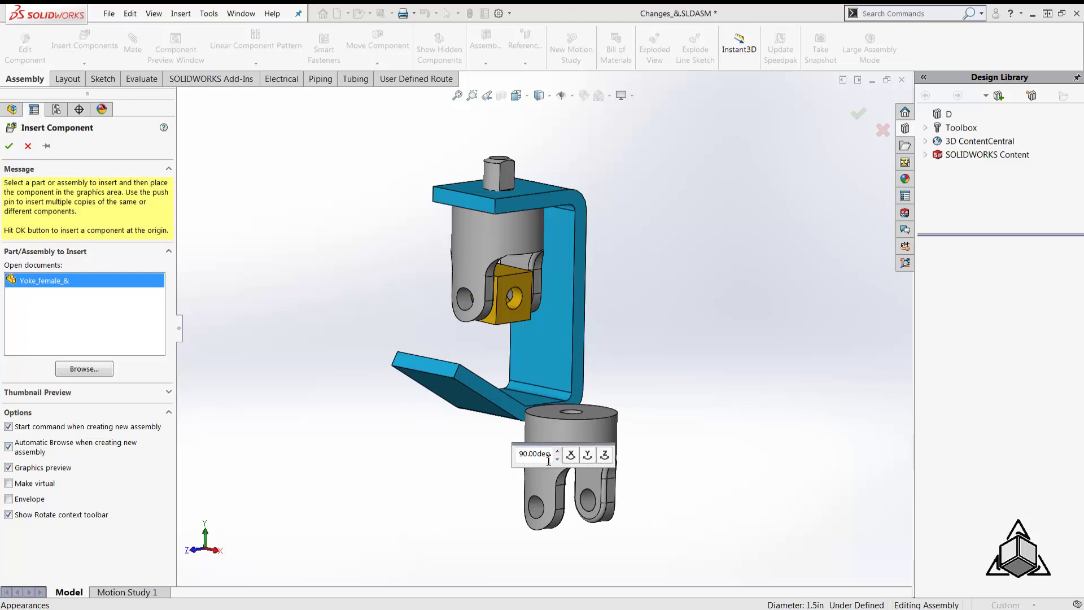
pyautogui.click(604, 455)
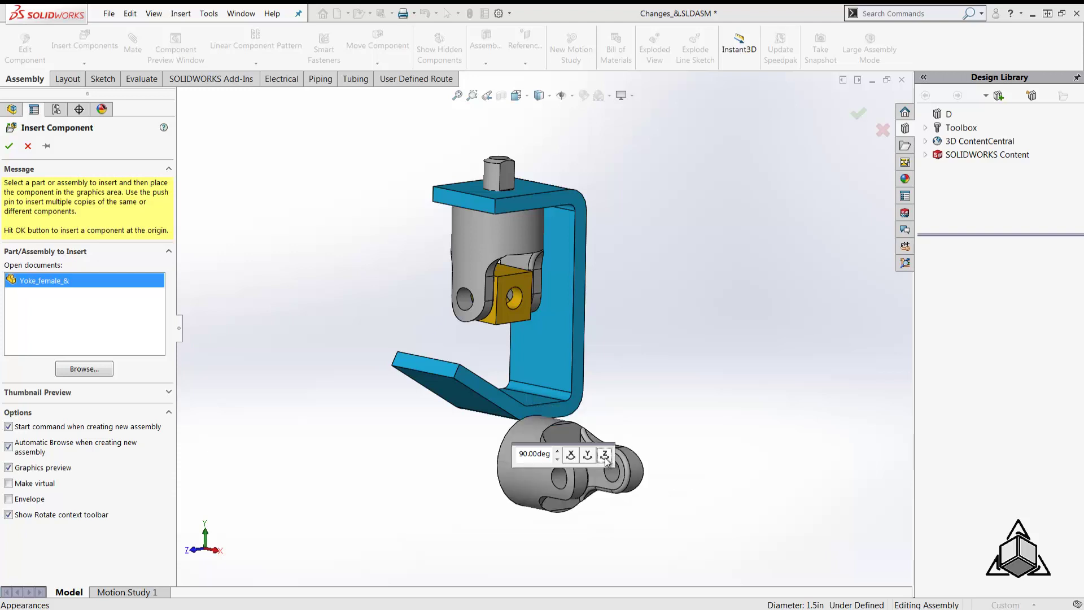
pyautogui.click(605, 456)
pyautogui.click(588, 455)
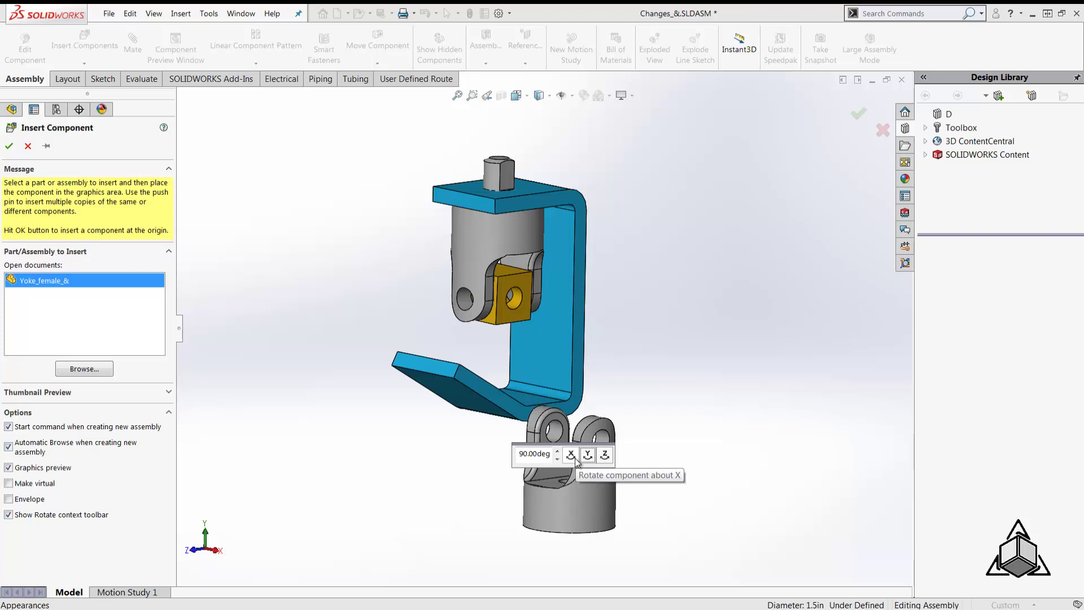
pyautogui.click(574, 458)
pyautogui.click(575, 459)
pyautogui.click(574, 459)
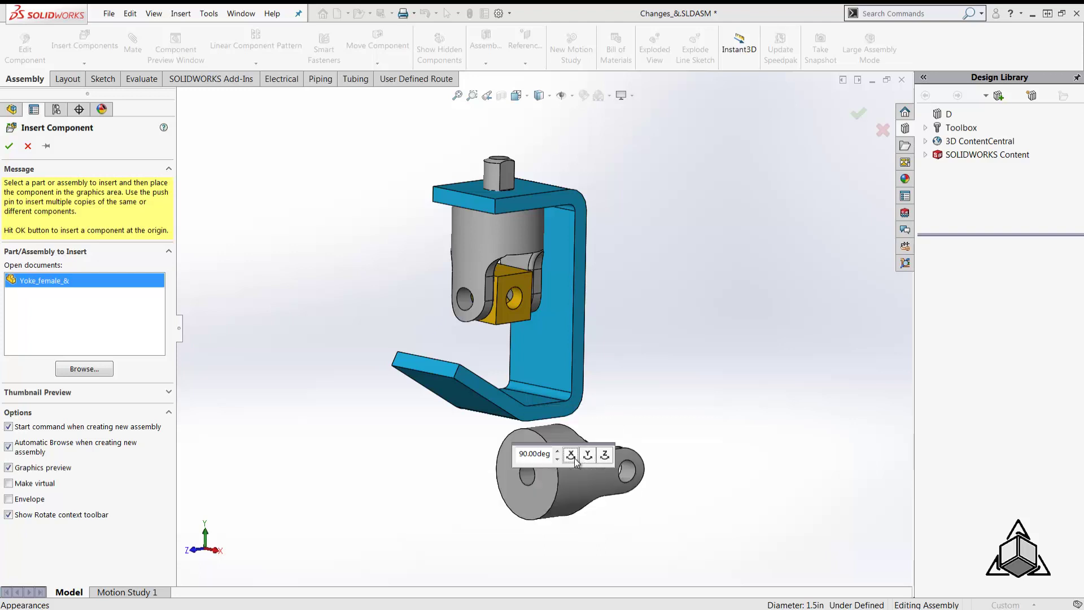
# Step: Change the rotation step to 50deg and tilt the yoke preview about X
pyautogui.moveTo(528, 455); pyautogui.dragTo(521, 455)
pyautogui.write('5')
pyautogui.click(571, 455)
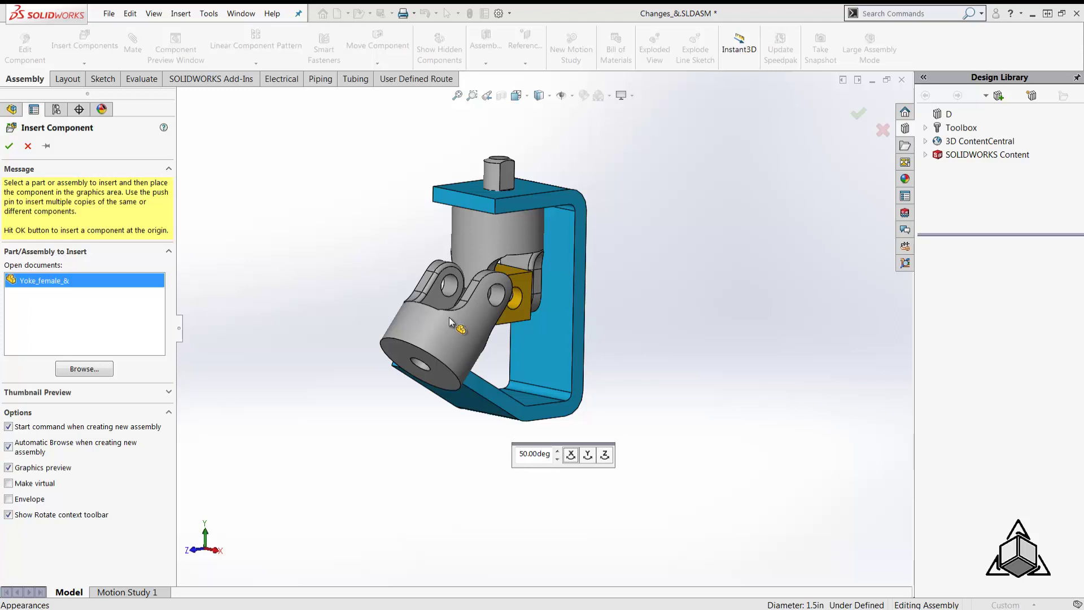
# Step: Turn the yoke preview in repeated 50° Y rotations, then place Yoke_female_&<4> left of the spider
pyautogui.press('Tab')
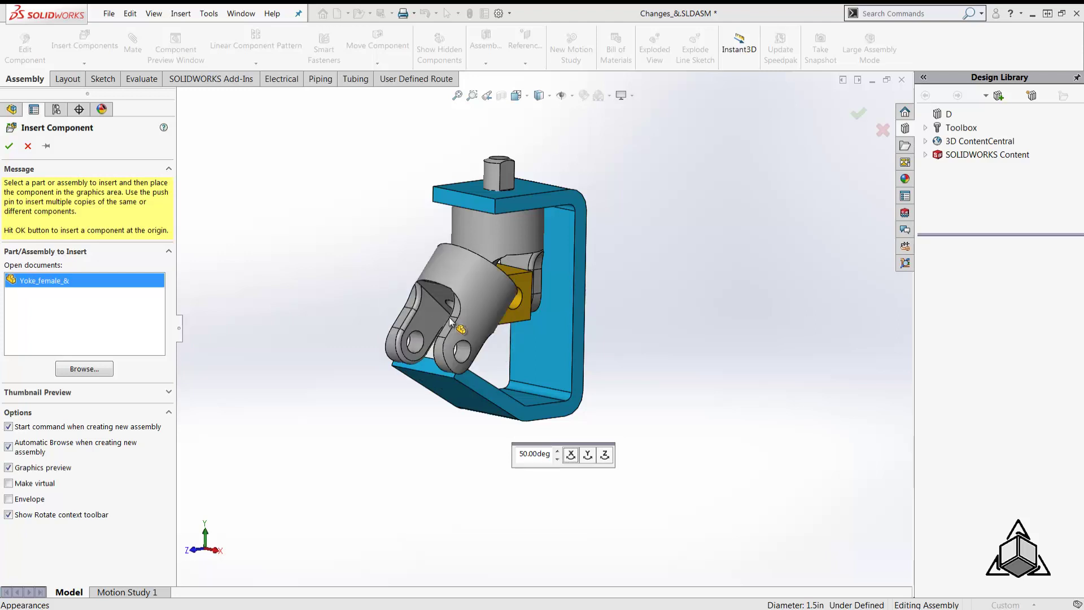
pyautogui.press('Tab')
pyautogui.press('Tab')
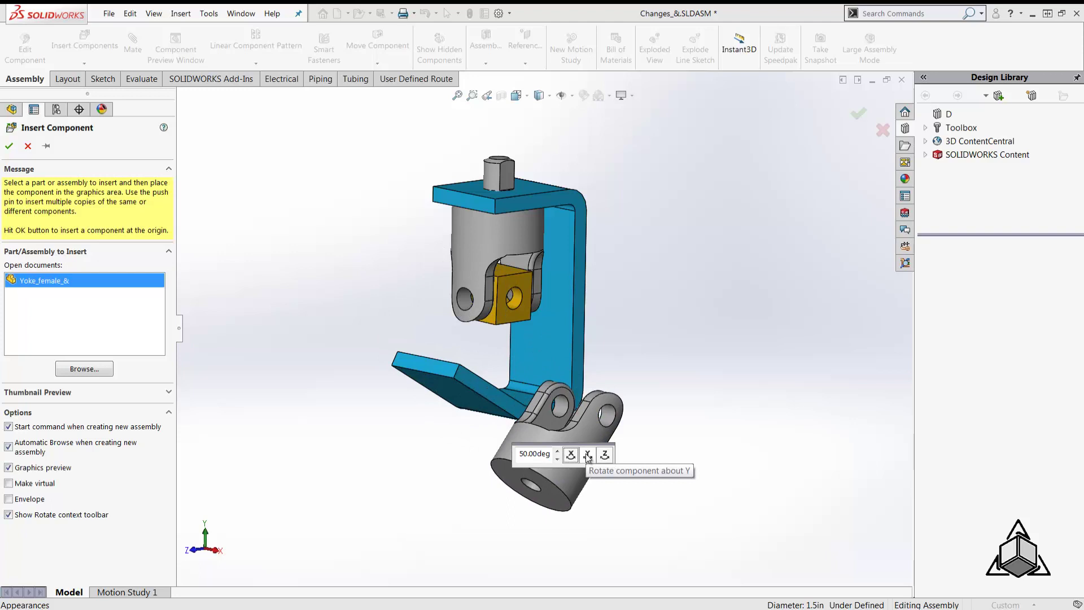
pyautogui.click(587, 456)
pyautogui.click(587, 456)
pyautogui.click(587, 455)
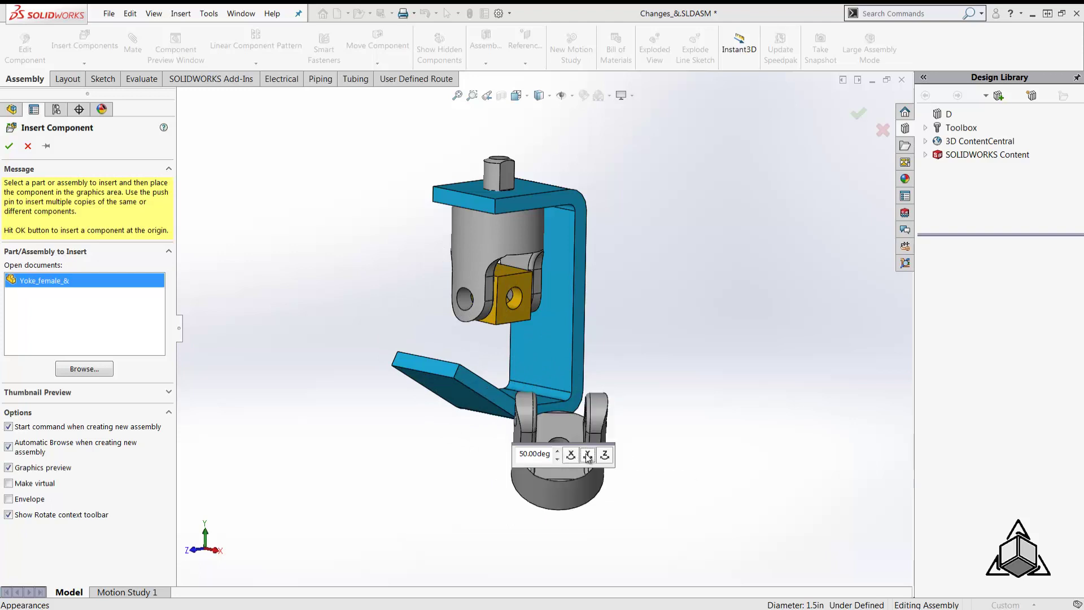
pyautogui.click(587, 455)
pyautogui.click(588, 456)
pyautogui.click(588, 455)
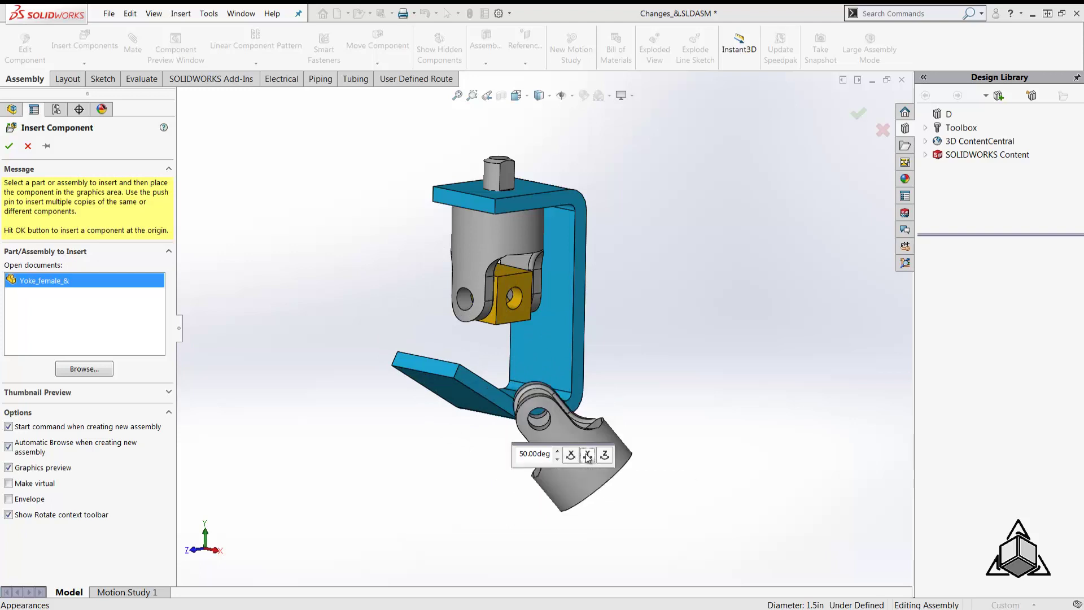
pyautogui.click(587, 455)
pyautogui.click(588, 455)
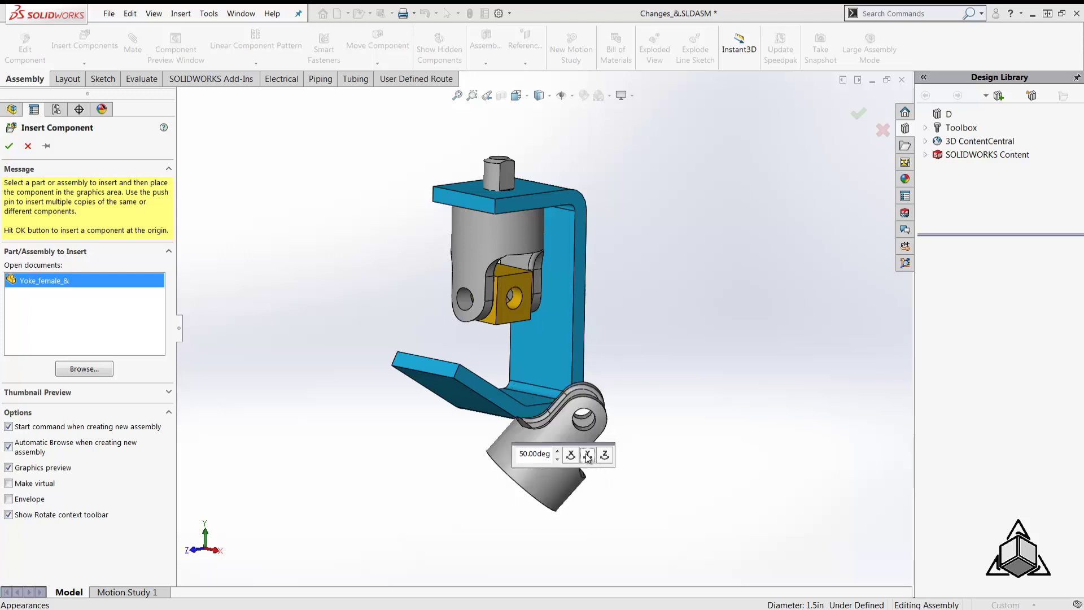
pyautogui.click(587, 455)
pyautogui.click(588, 455)
pyautogui.click(587, 455)
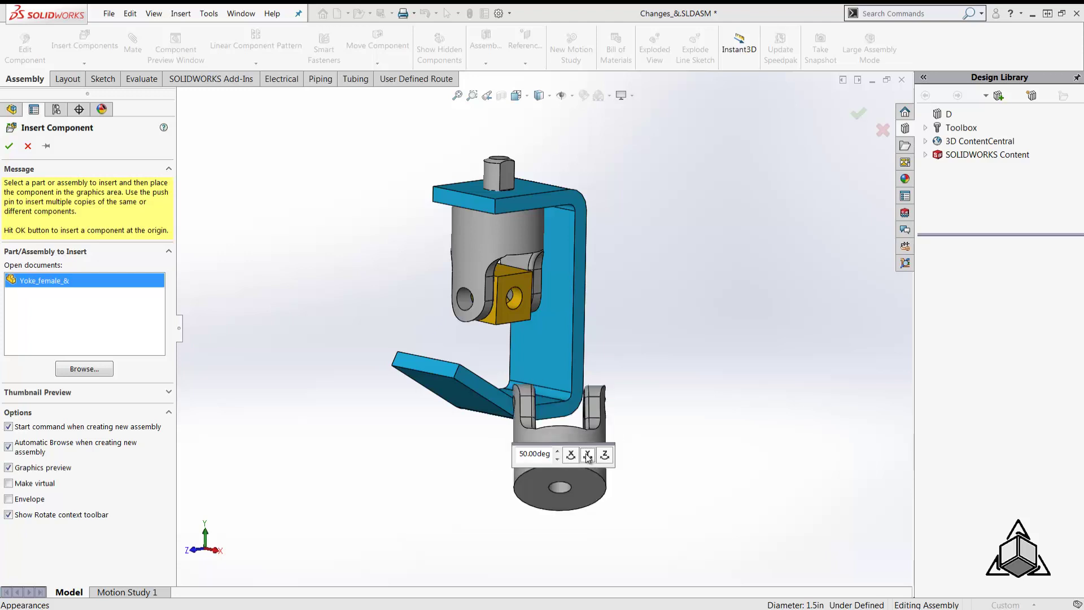
pyautogui.click(587, 455)
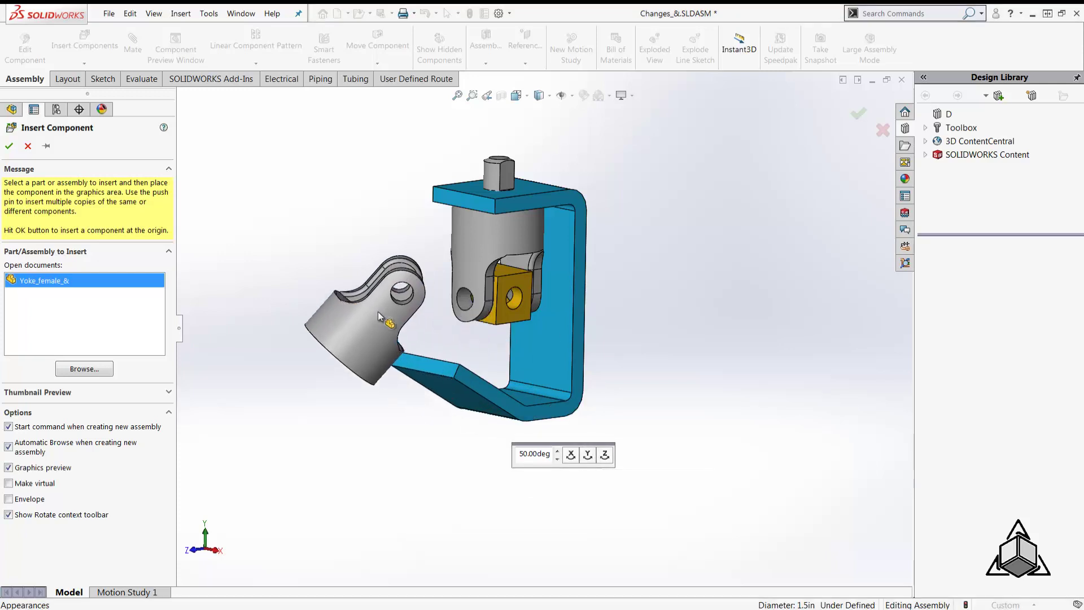
pyautogui.click(378, 313)
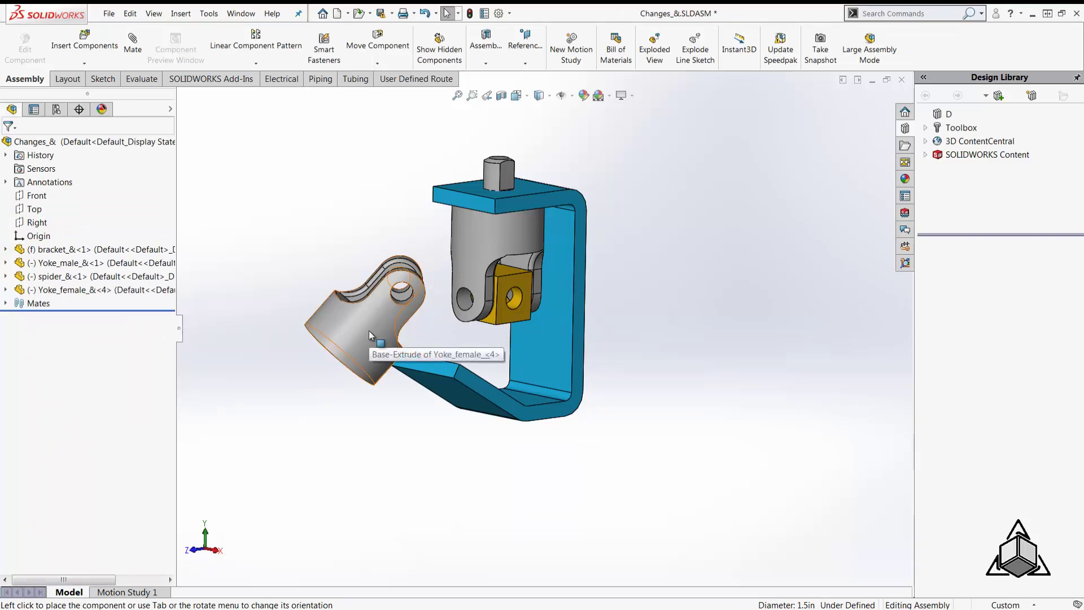
# Step: Push the female yoke against the spider and insert pin_&.SLDPRT beside the assembly
pyautogui.moveTo(368, 331); pyautogui.dragTo(463, 356)
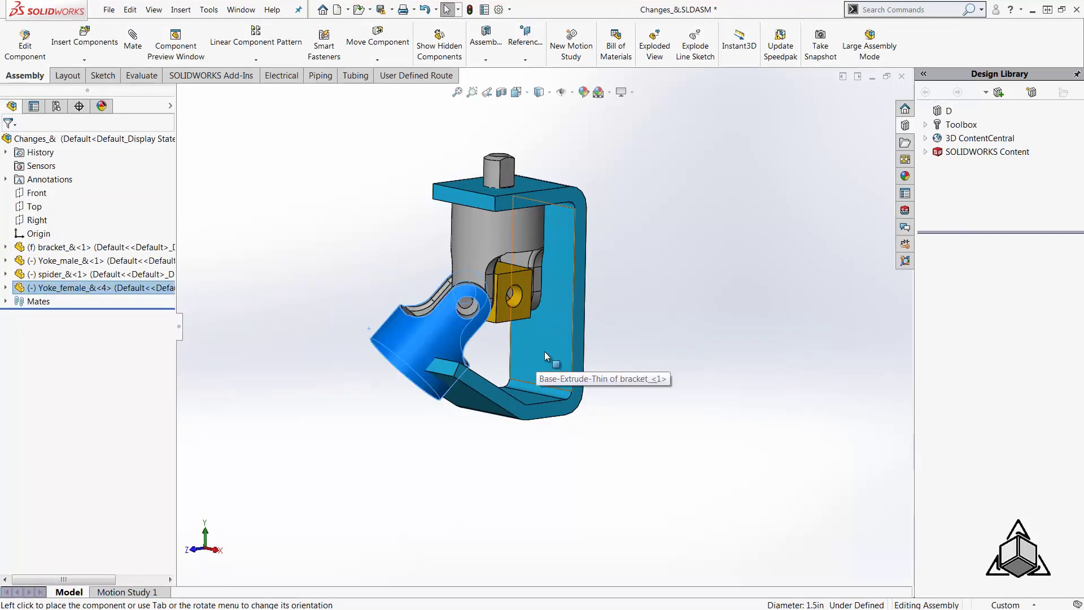
pyautogui.click(85, 43)
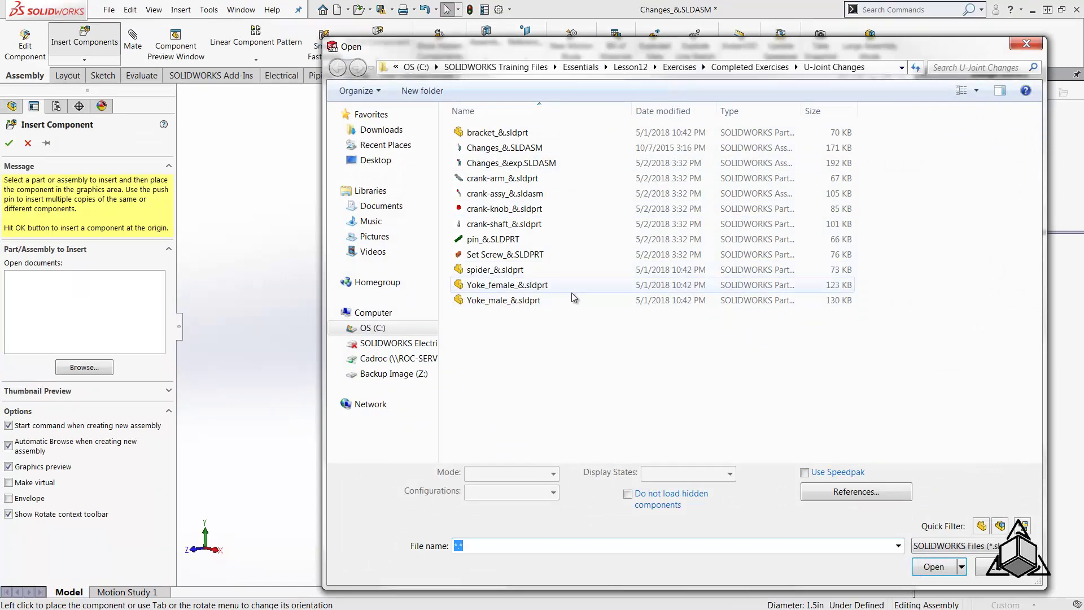
pyautogui.click(508, 239)
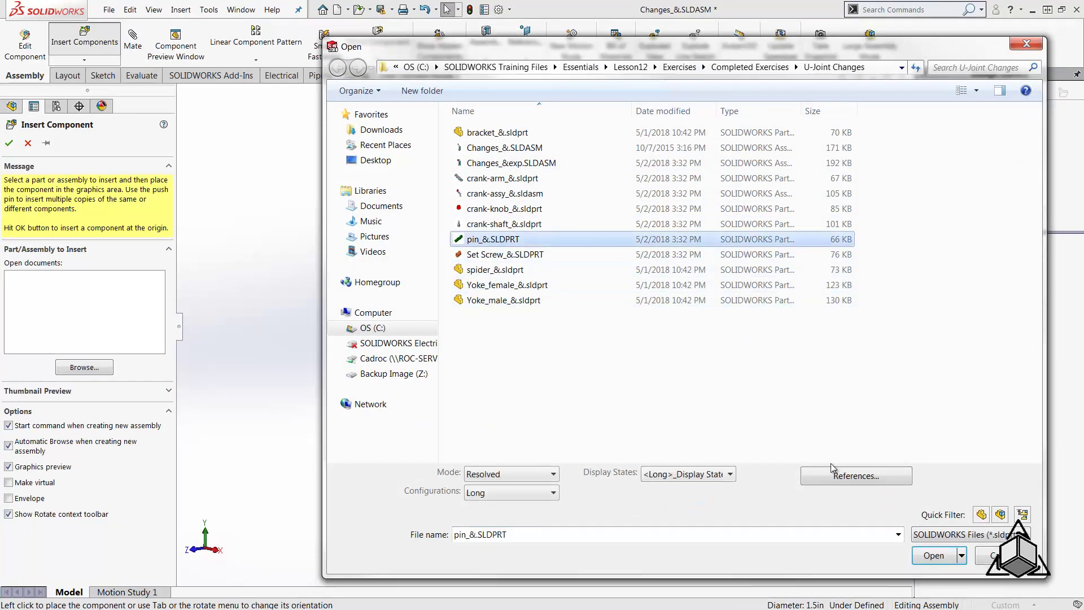
pyautogui.click(933, 555)
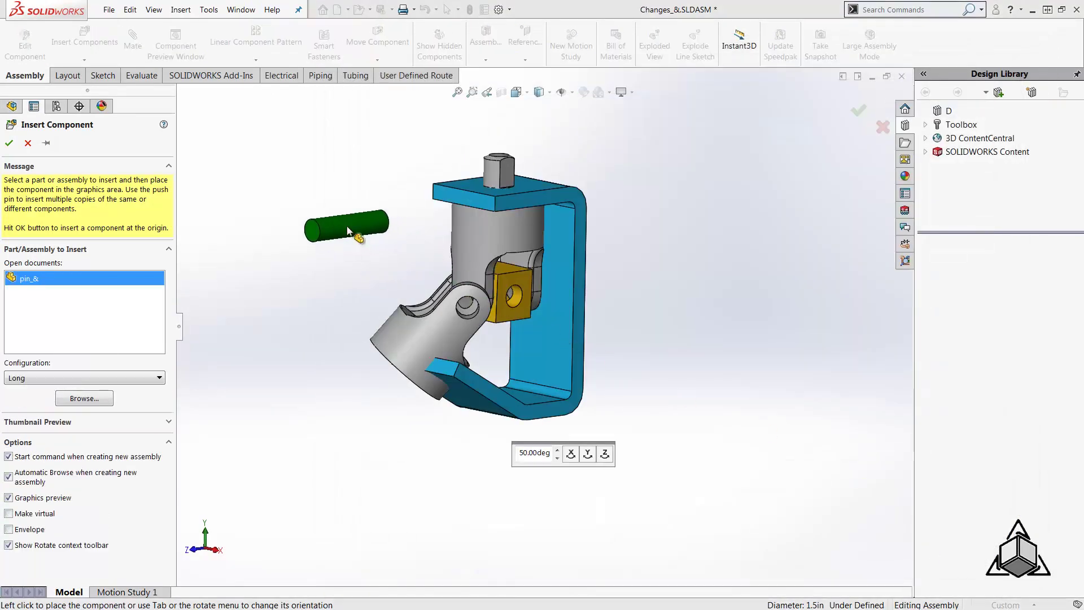
pyautogui.click(346, 230)
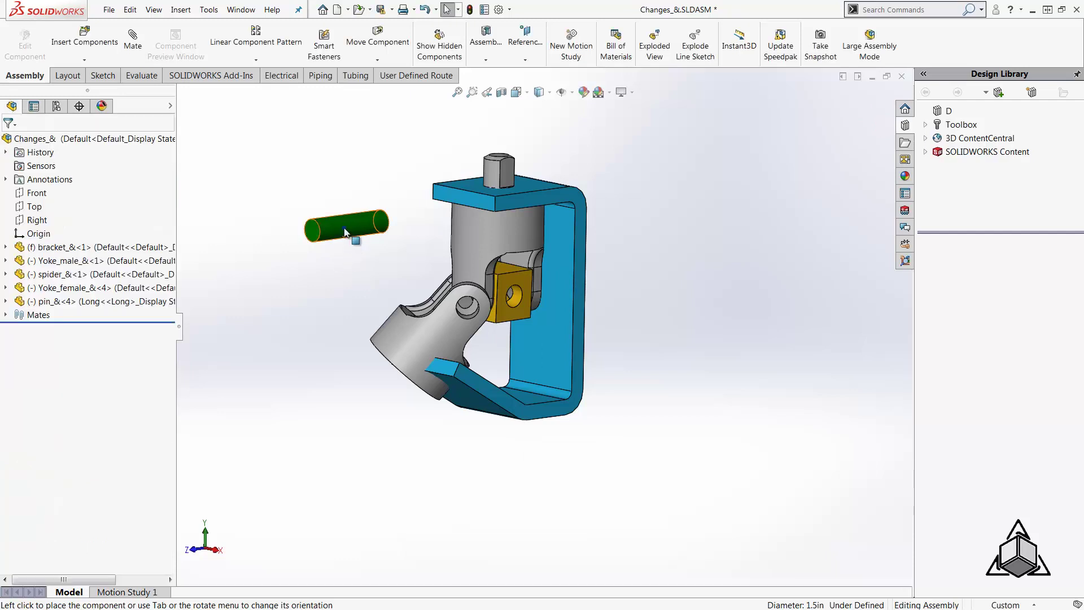
pyautogui.moveTo(346, 230); pyautogui.dragTo(314, 164, button='right')
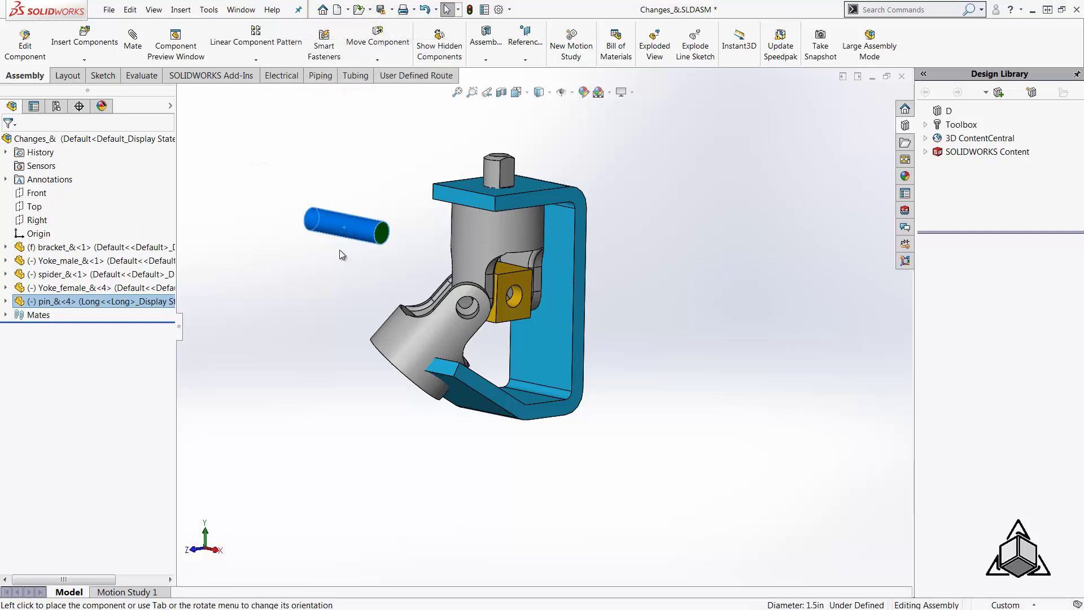
# Step: Tilt the long pin upward with a free-drag Rotate Component
pyautogui.click(382, 62)
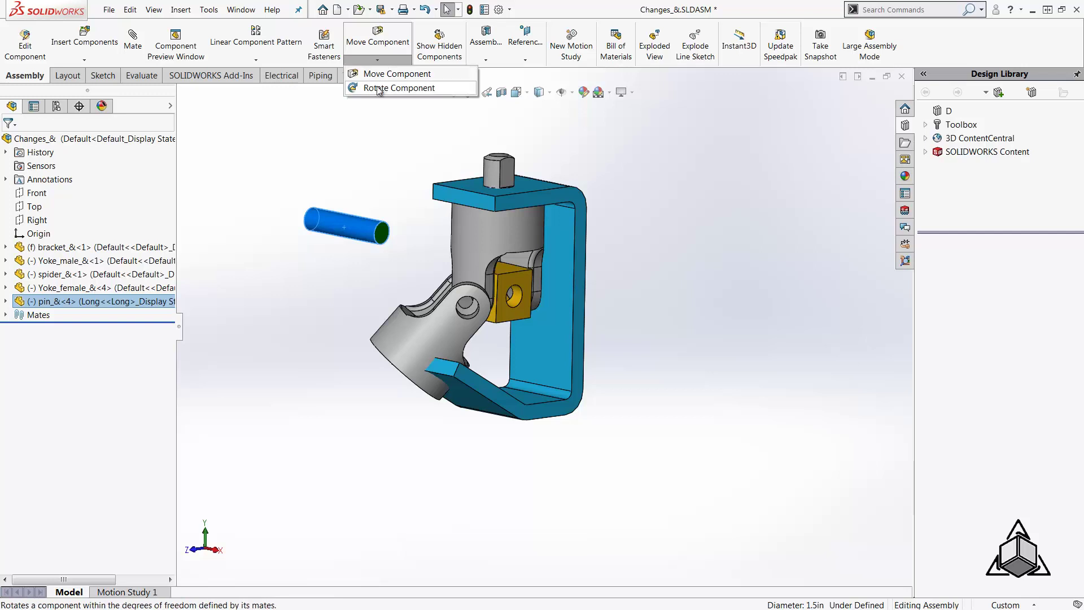
pyautogui.click(377, 88)
pyautogui.moveTo(338, 219); pyautogui.dragTo(361, 281)
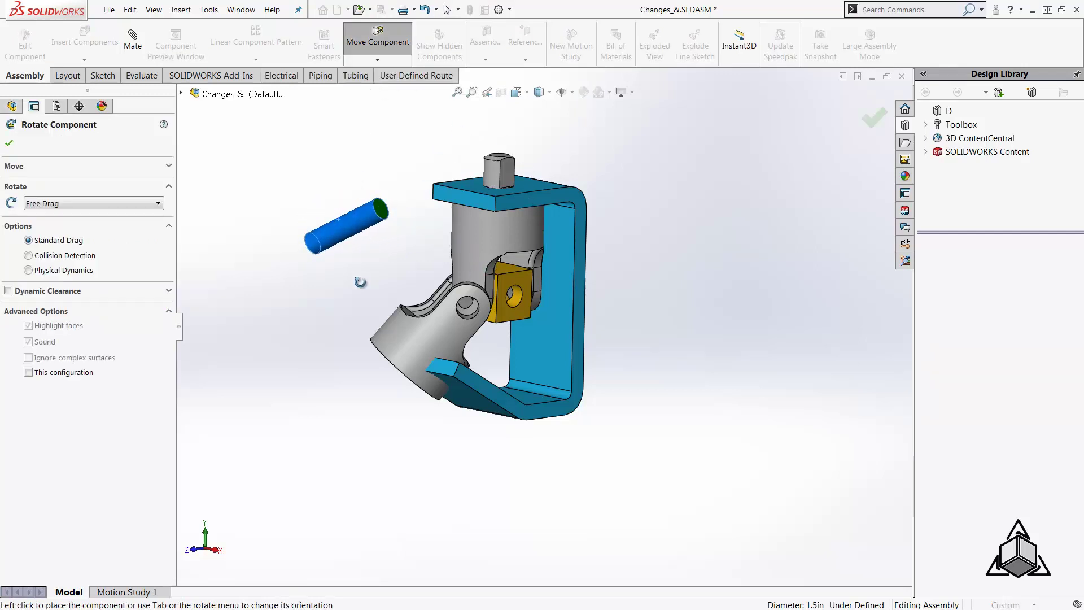
pyautogui.click(9, 142)
# Step: Activate Move with Triad on pin_&<4> from its expanded right-click menu
pyautogui.rightClick(336, 240)
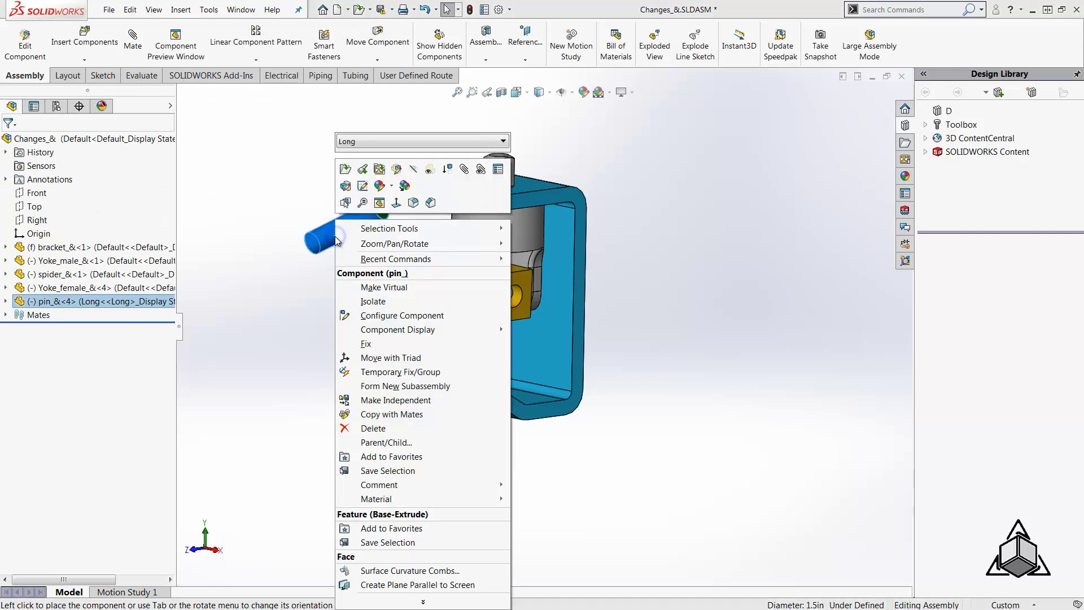
pyautogui.click(423, 602)
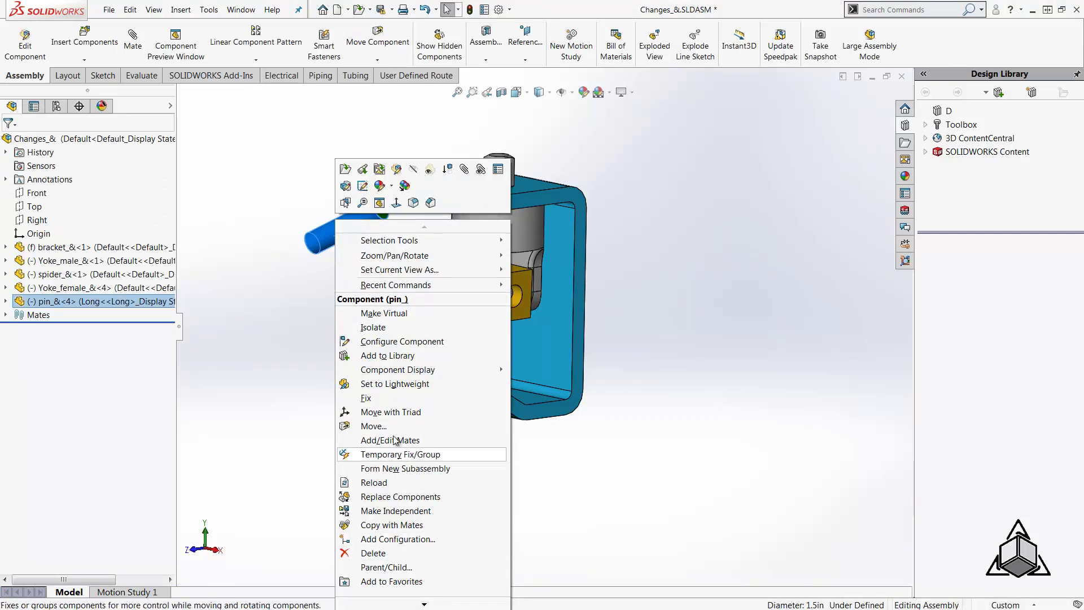
pyautogui.click(391, 412)
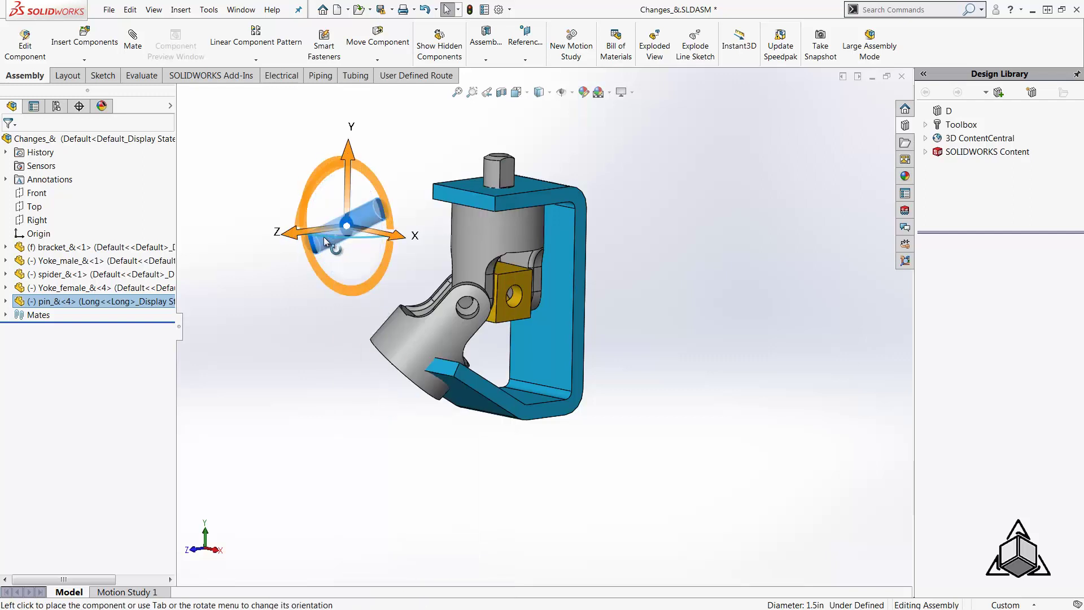